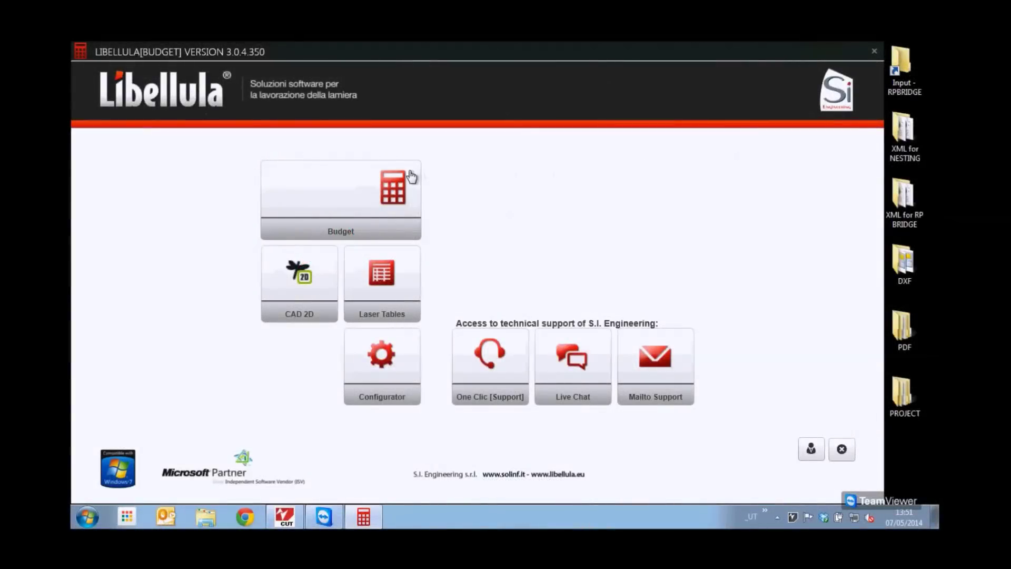
# Step: Open the Budget module from the Libellula launcher
pyautogui.click(409, 174)
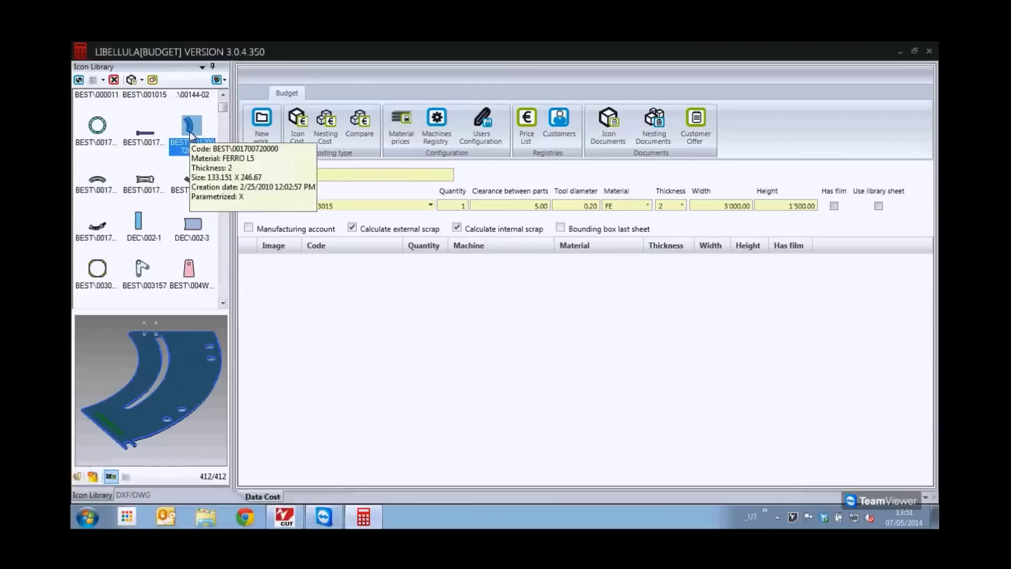
# Step: Drag the three selected sheet-metal parts from the icon library onto the costing grid
pyautogui.click(145, 182)
pyautogui.keyDown('ctrl'); pyautogui.click(193, 287); pyautogui.keyUp('ctrl')
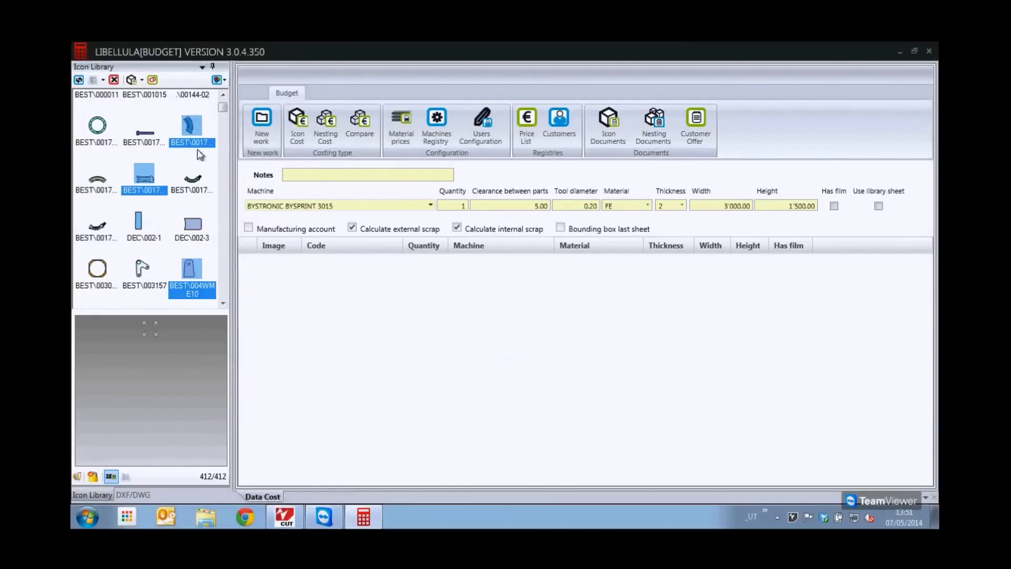
pyautogui.moveTo(192, 129); pyautogui.dragTo(377, 287)
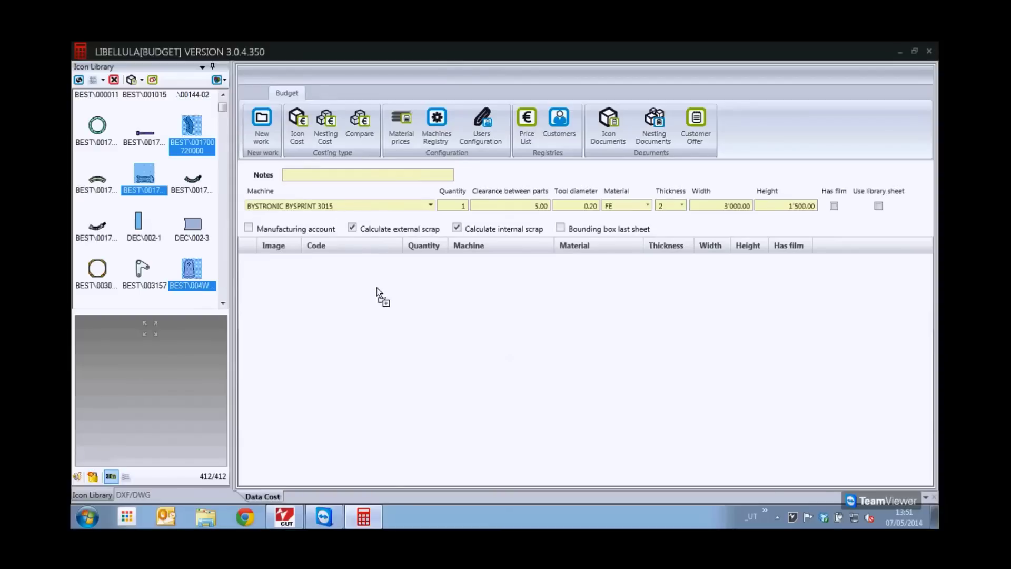
pyautogui.moveTo(377, 287); pyautogui.dragTo(377, 288)
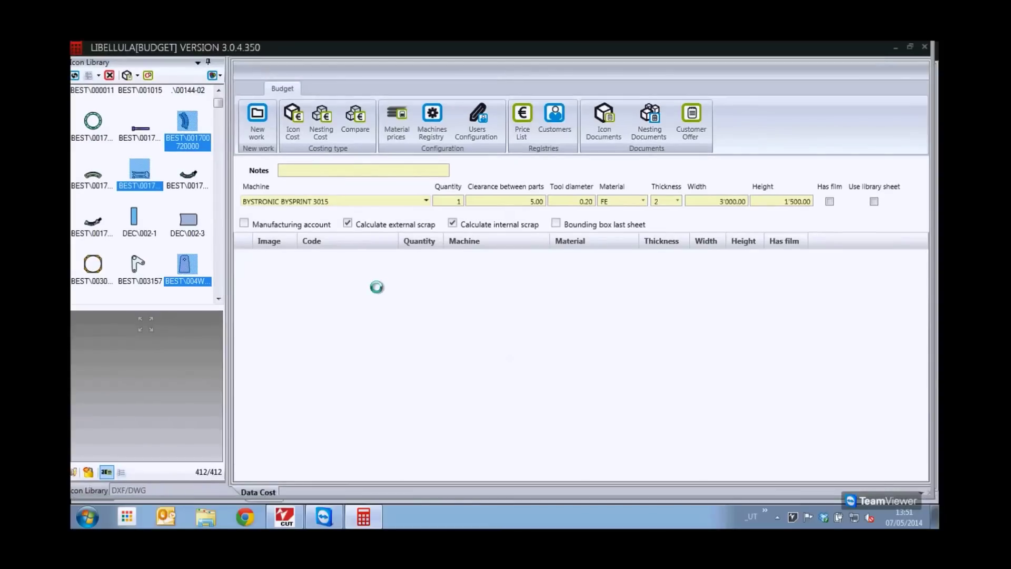
# Step: Set the three parts' quantities to 40, 60 and 80
pyautogui.click(424, 288)
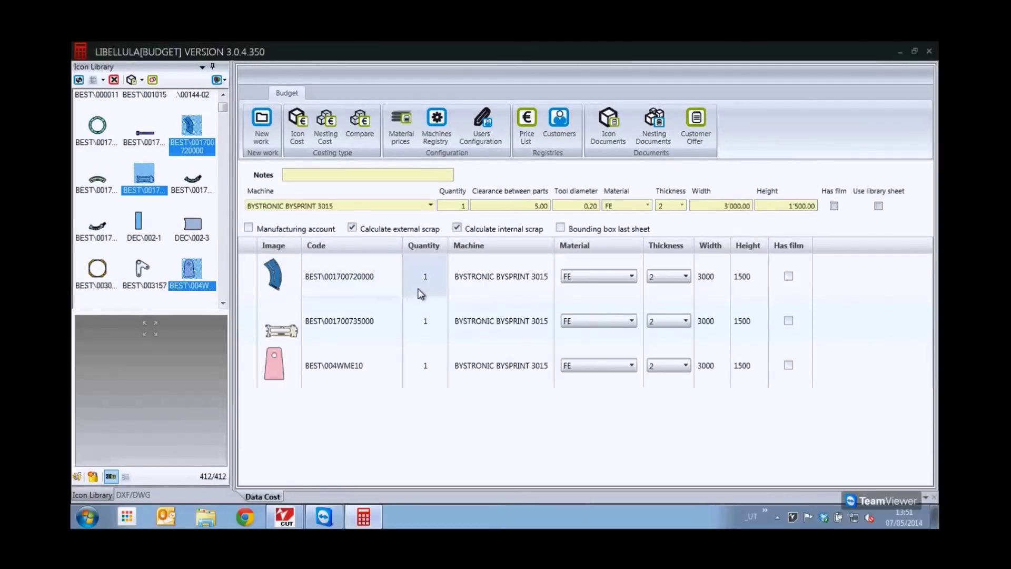
pyautogui.click(432, 285)
pyautogui.write('40')
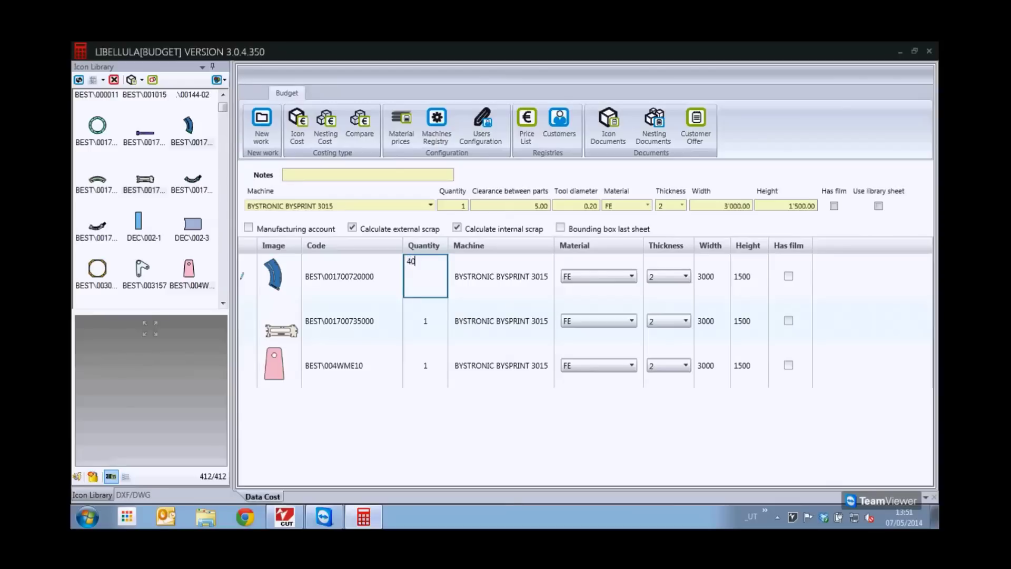
pyautogui.click(434, 323)
pyautogui.write('60')
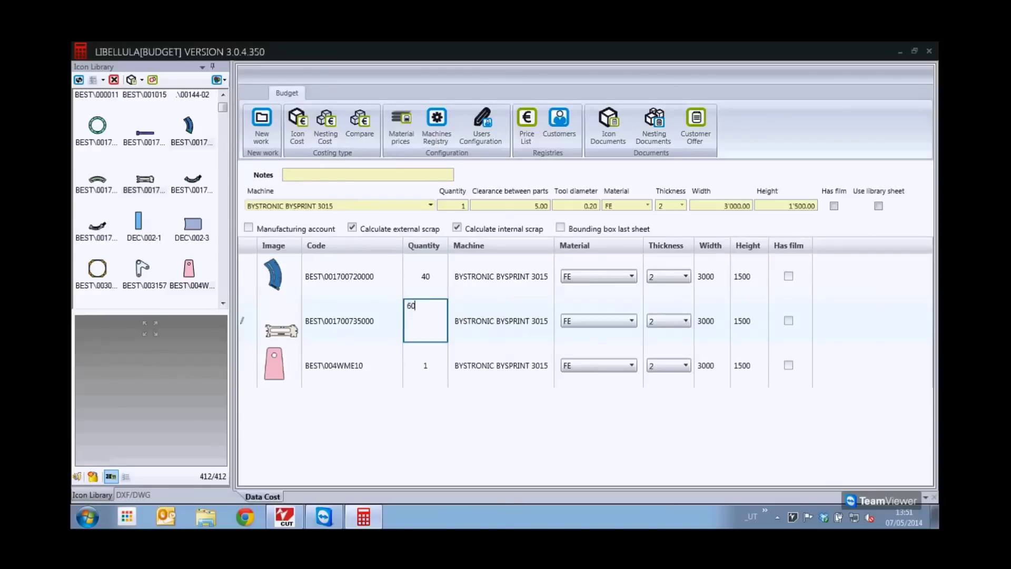
pyautogui.doubleClick(416, 374)
pyautogui.write('80')
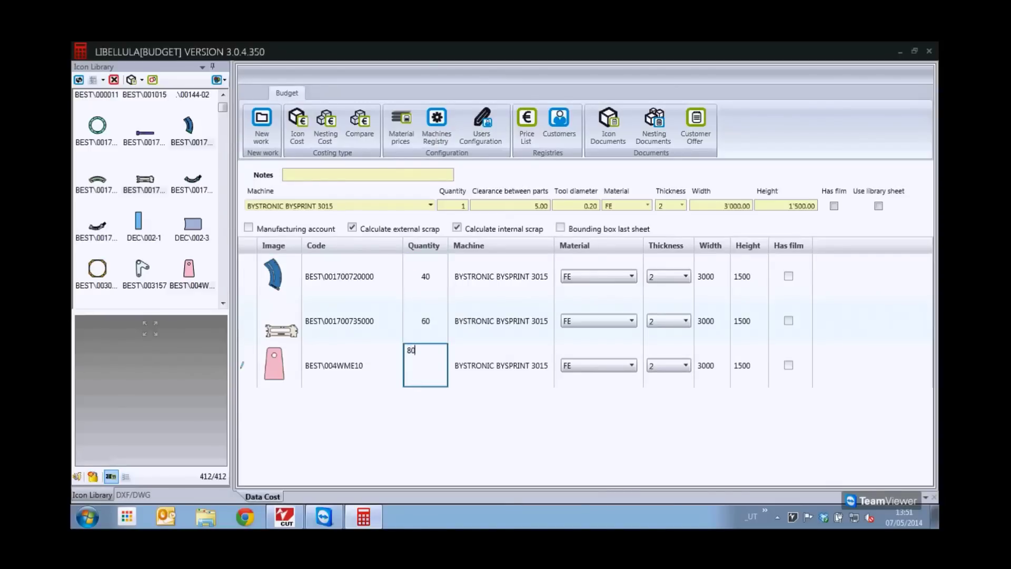
pyautogui.press('Return')
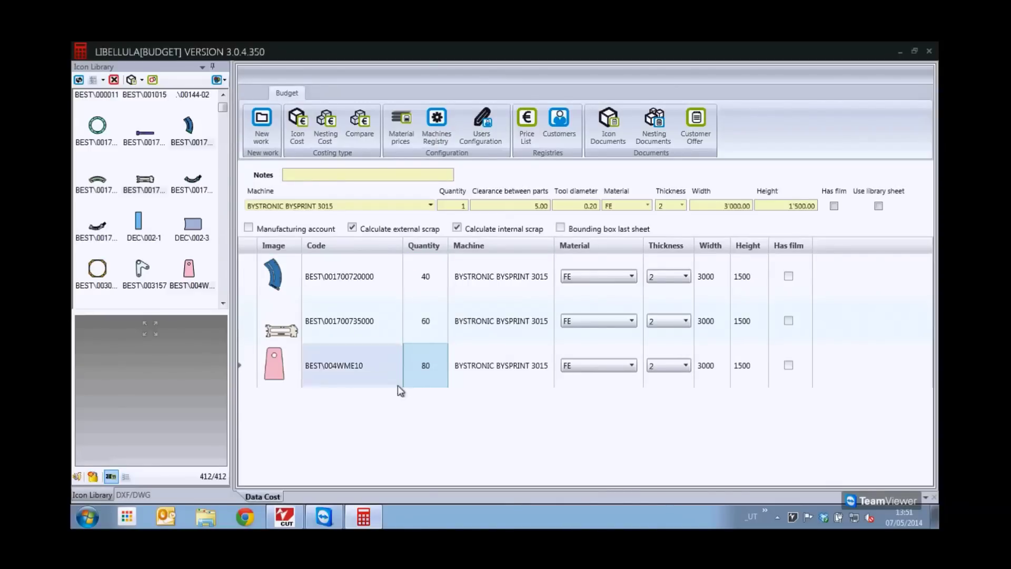
pyautogui.click(325, 131)
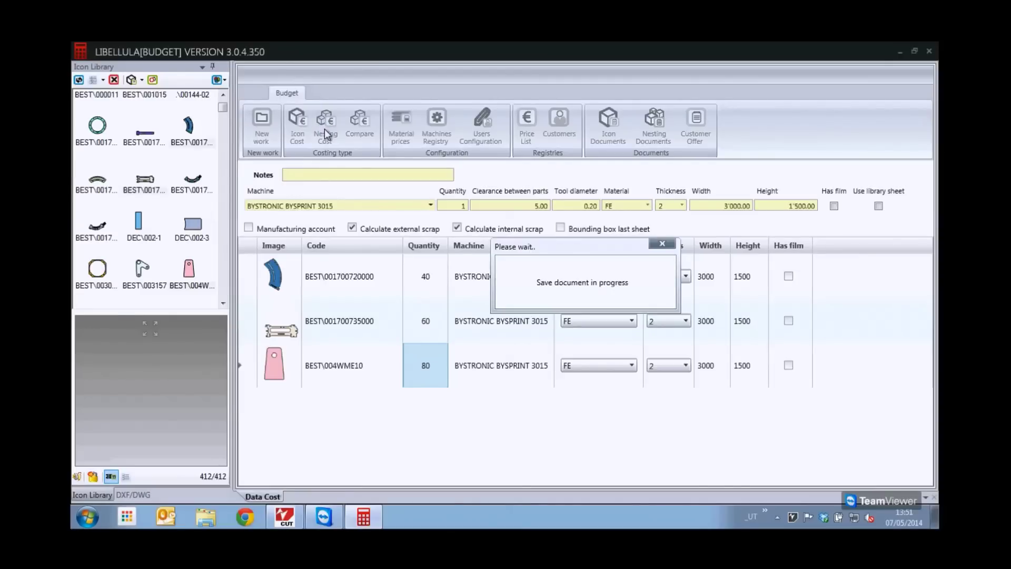
# Step: Select the first part's row in the finished Nesting Cost Document
pyautogui.click(317, 255)
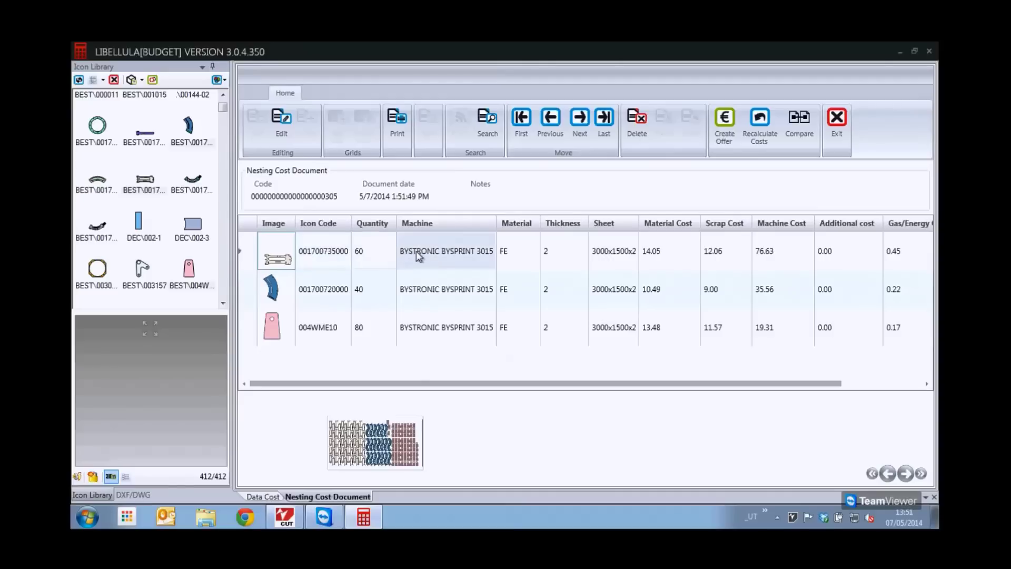
# Step: Preview the printable nesting cost report totalling 210.48 €, then close the preview
pyautogui.click(404, 140)
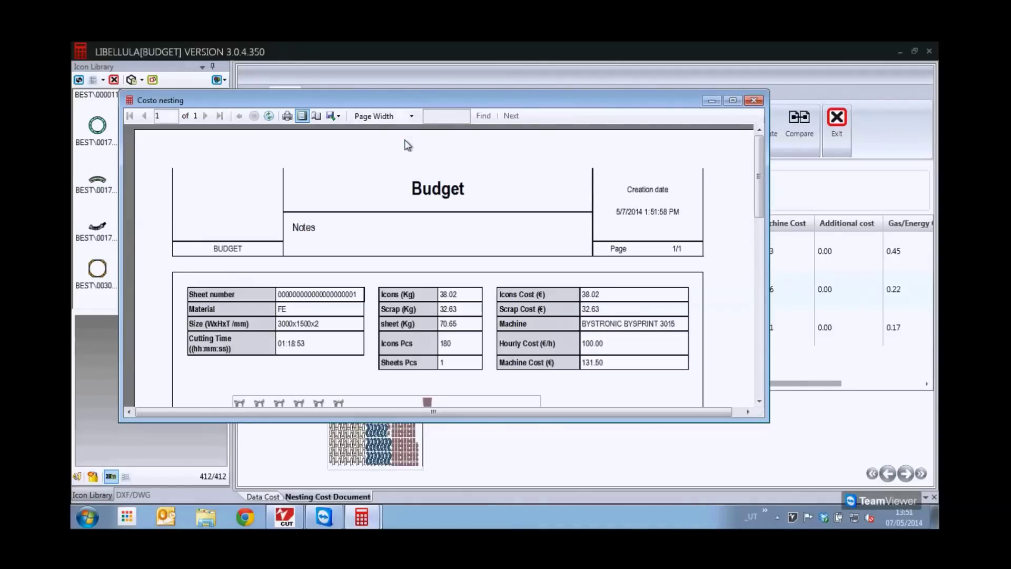
pyautogui.moveTo(761, 169); pyautogui.dragTo(745, 332)
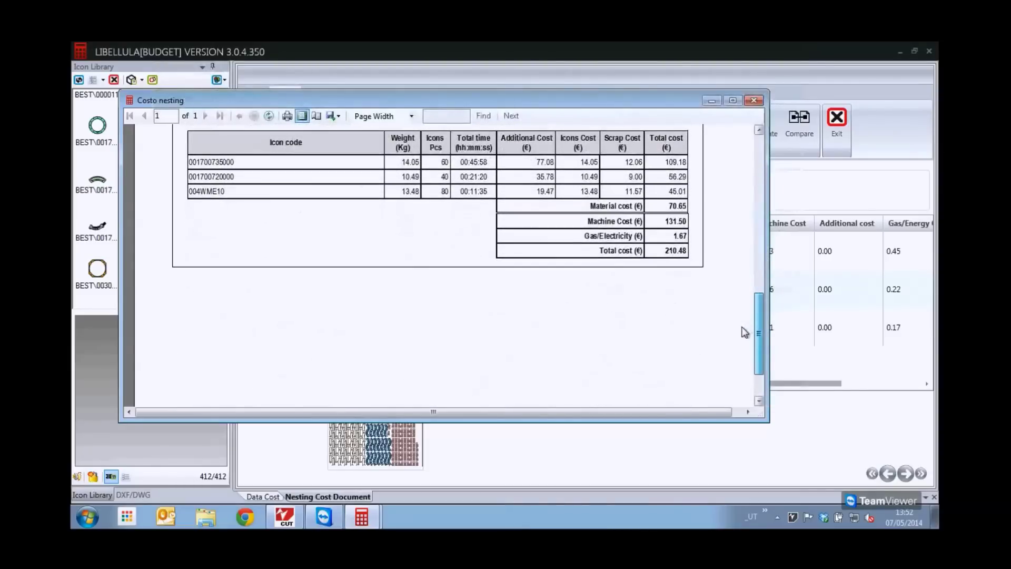
pyautogui.scroll(5, 745, 332)
pyautogui.scroll(3, 745, 332)
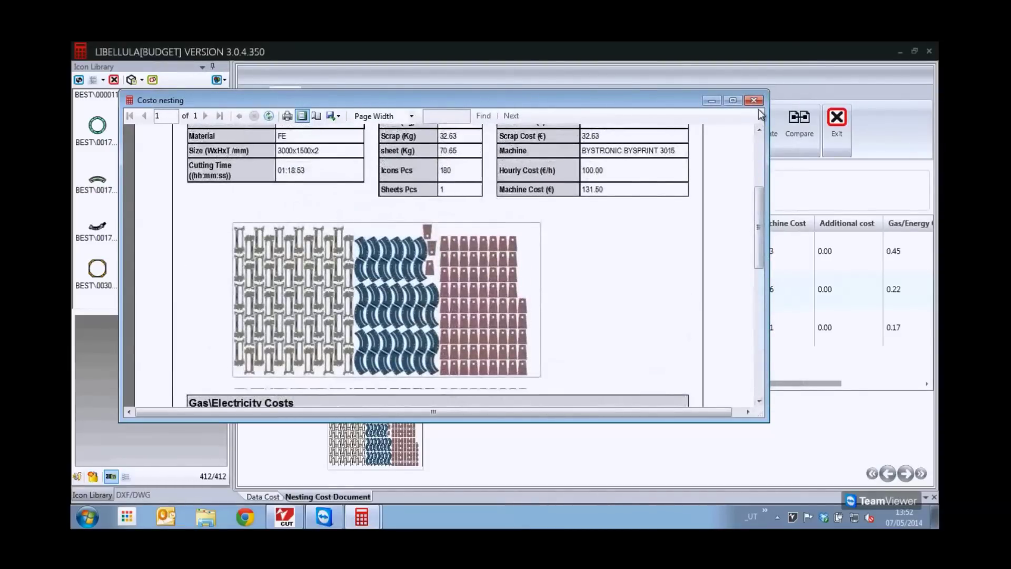
pyautogui.click(754, 100)
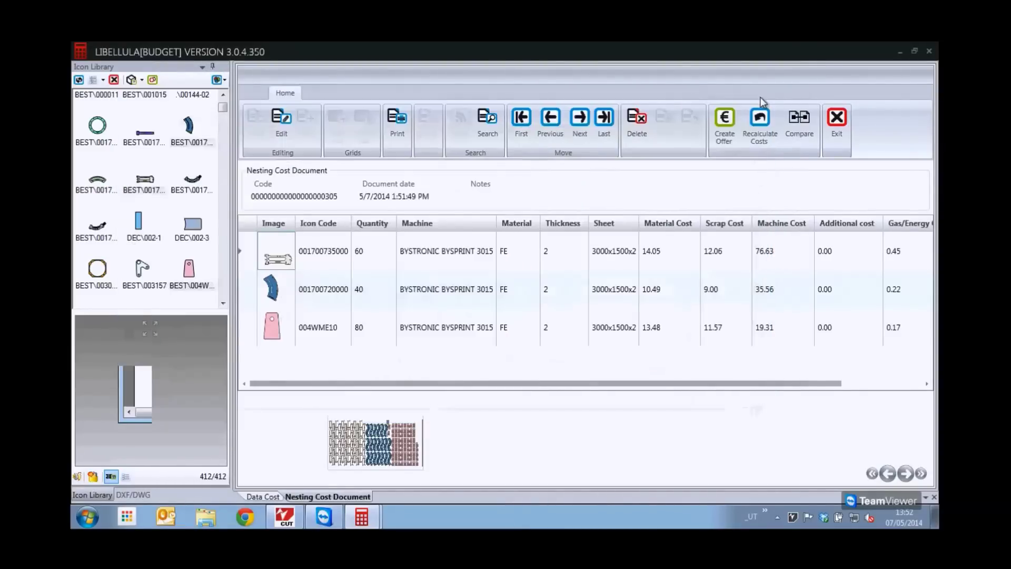
# Step: Create an offer for Gallo Company with the PriceList Demo price list applied
pyautogui.click(725, 121)
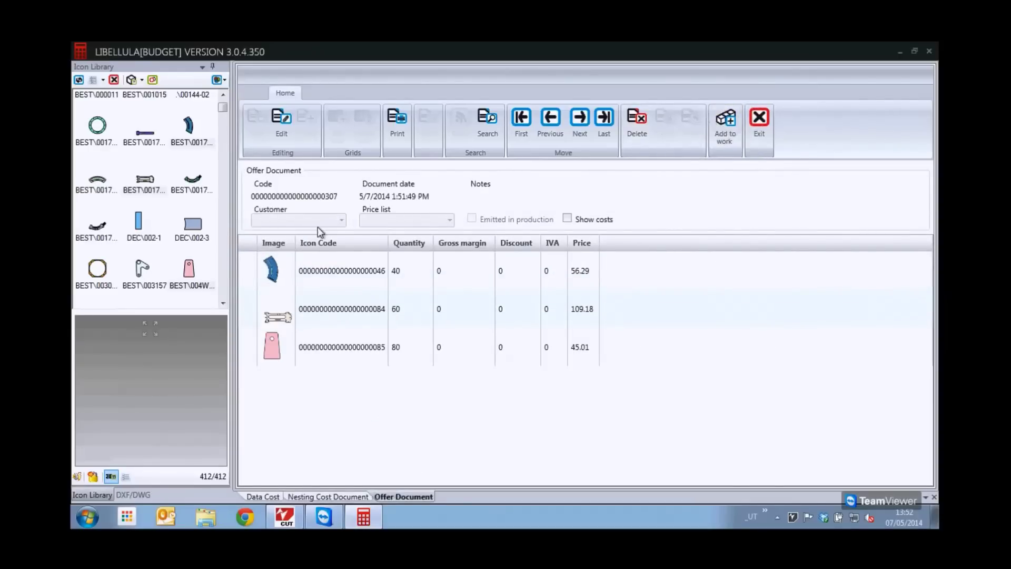
pyautogui.click(281, 121)
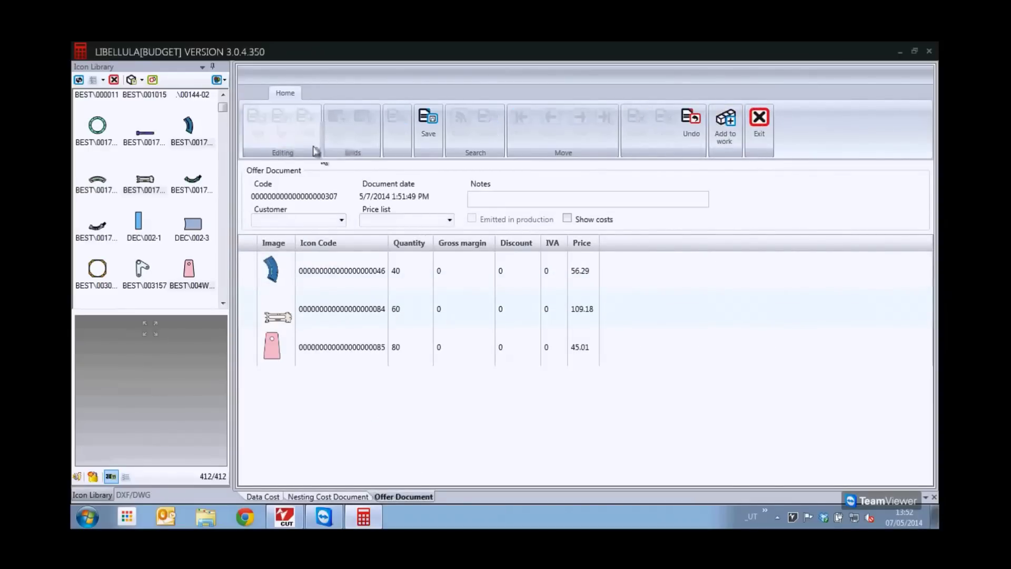
pyautogui.click(342, 220)
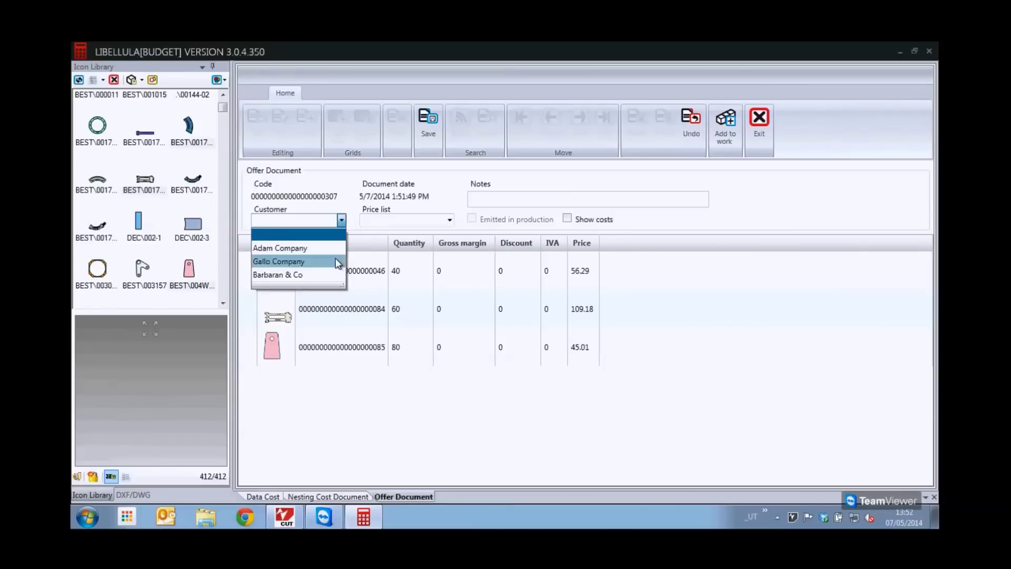
pyautogui.click(318, 260)
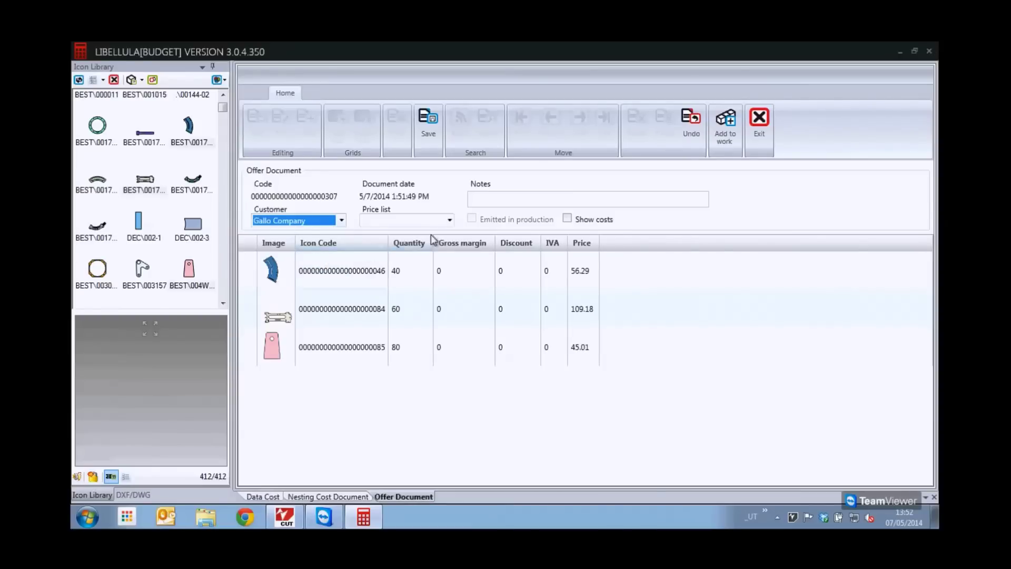
pyautogui.click(450, 220)
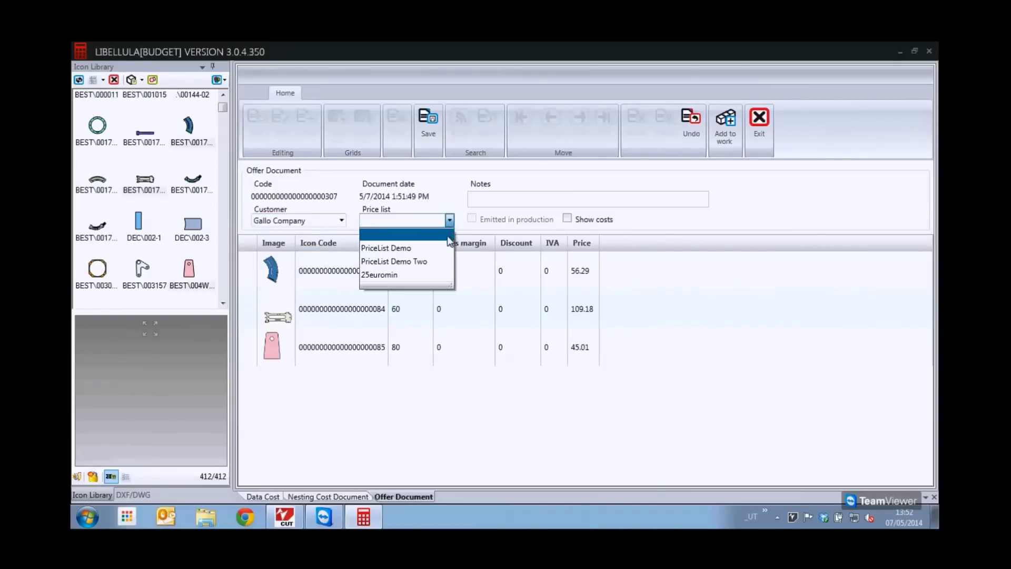
pyautogui.click(420, 248)
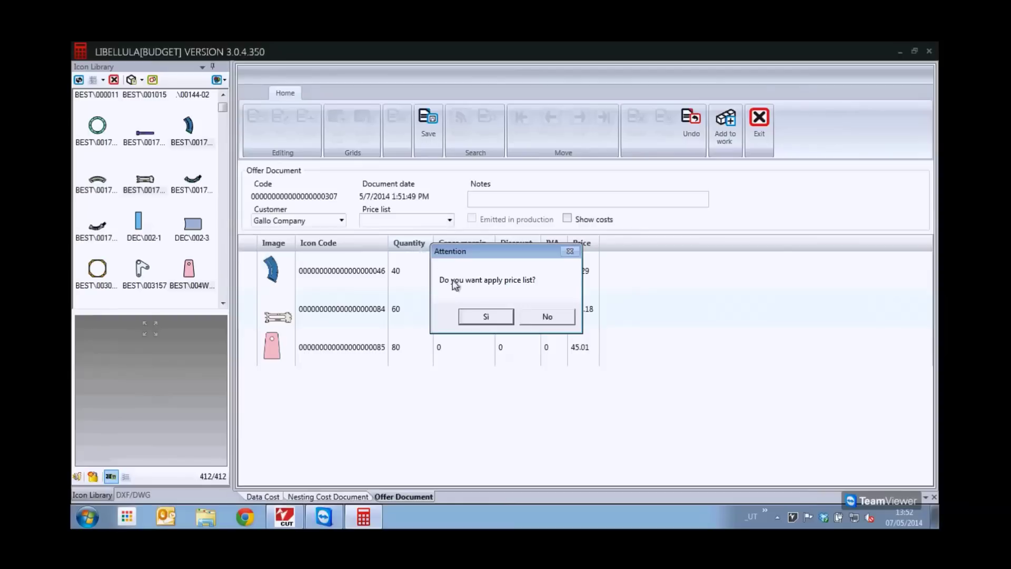
pyautogui.click(481, 316)
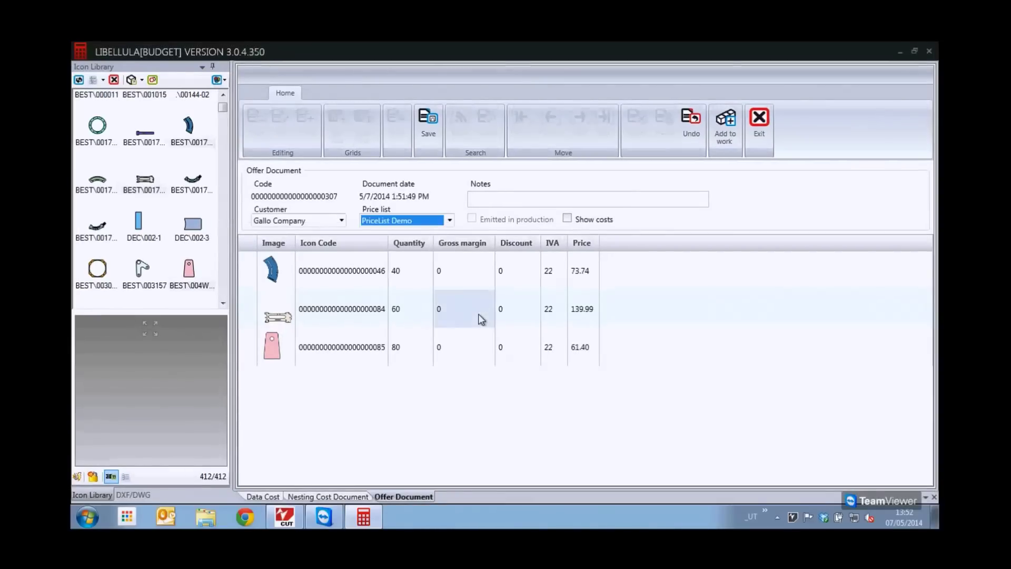
# Step: Set the three parts' gross margins to 50, 40 and 20
pyautogui.click(462, 272)
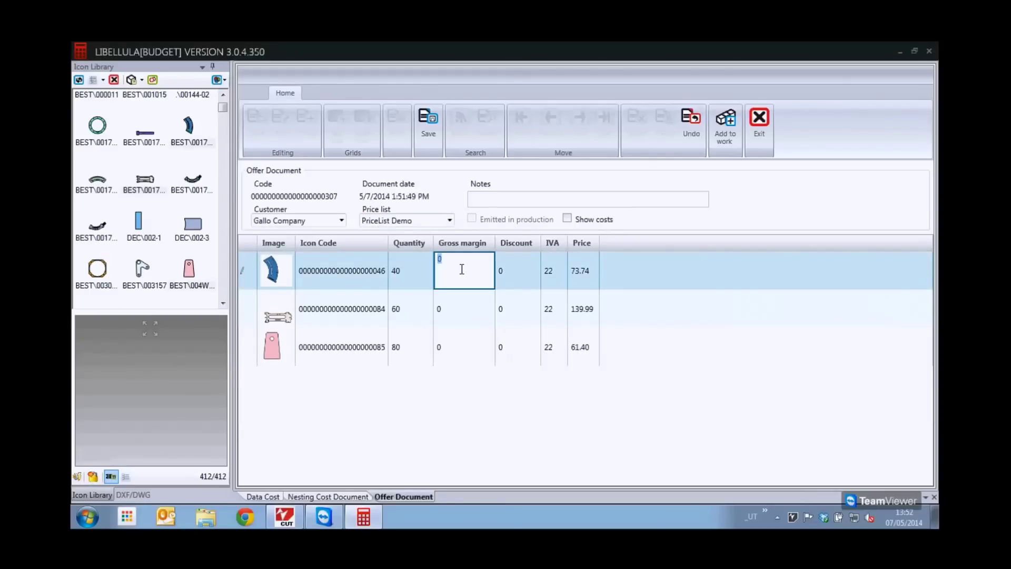
pyautogui.write('50')
pyautogui.click(464, 306)
pyautogui.write('40')
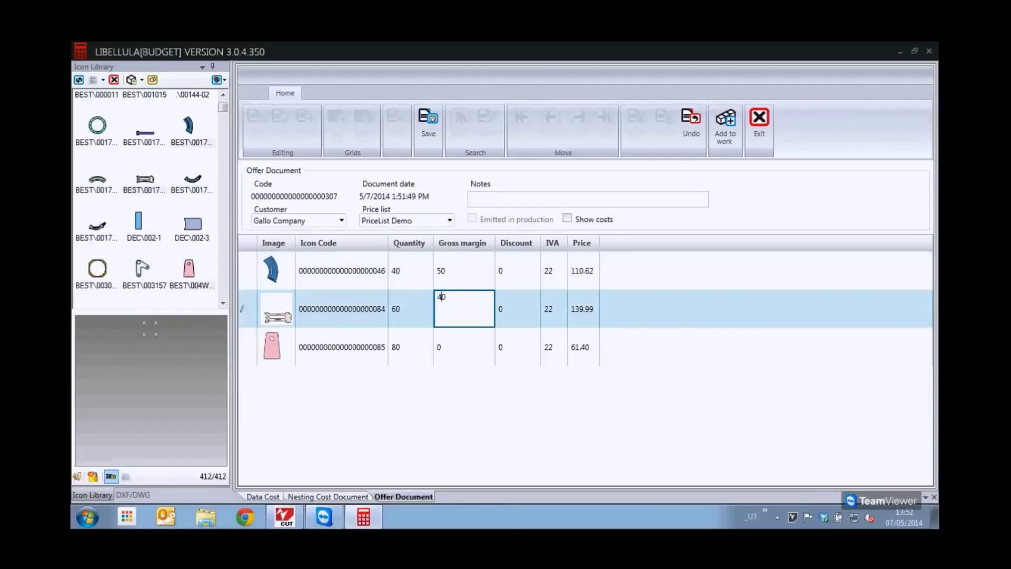
pyautogui.click(468, 345)
pyautogui.write('20')
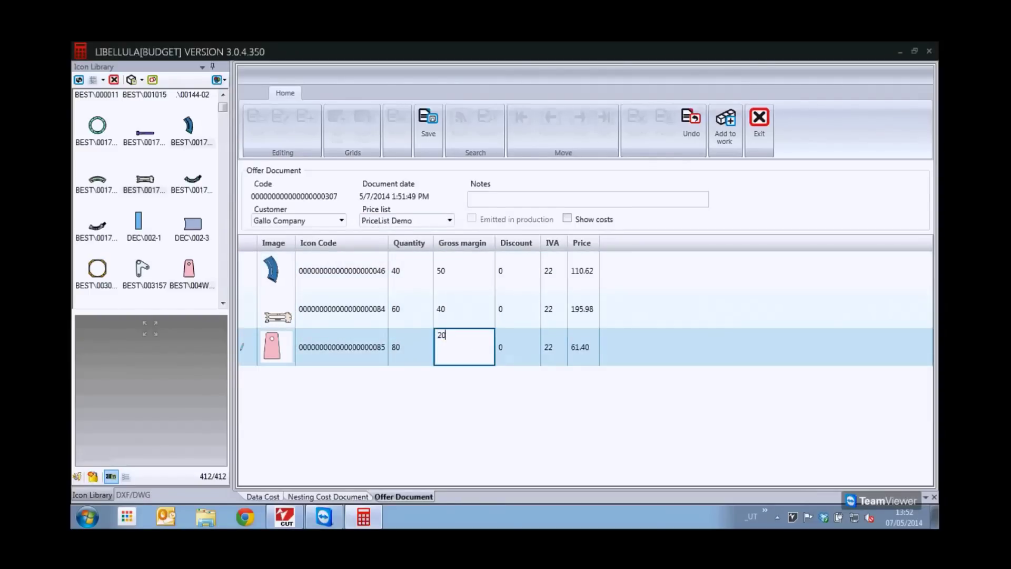
pyautogui.click(522, 323)
# Step: Show costs, apply discounts of 5, 5 and 10, and save the offer
pyautogui.click(568, 218)
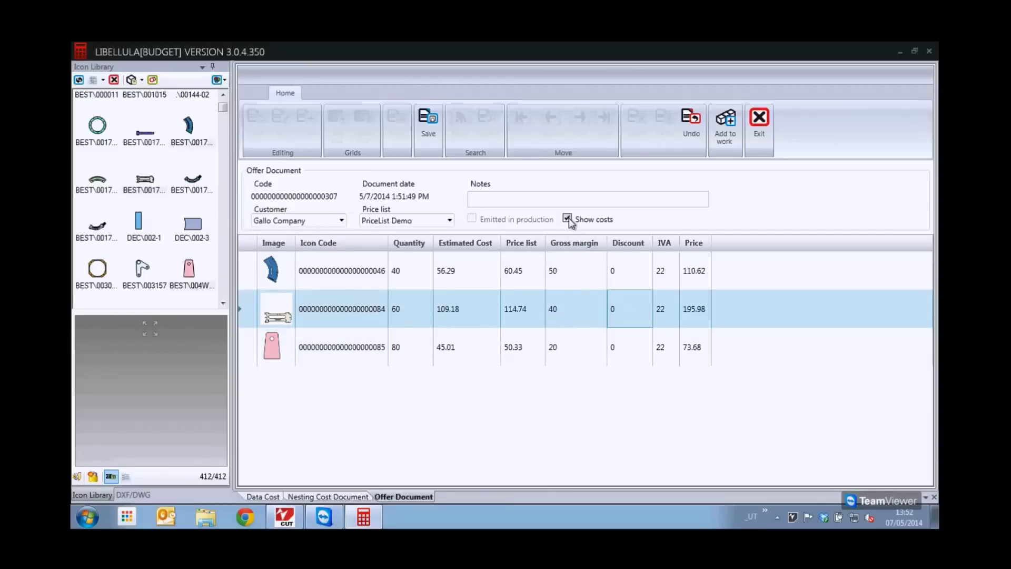
pyautogui.click(626, 270)
pyautogui.write('5')
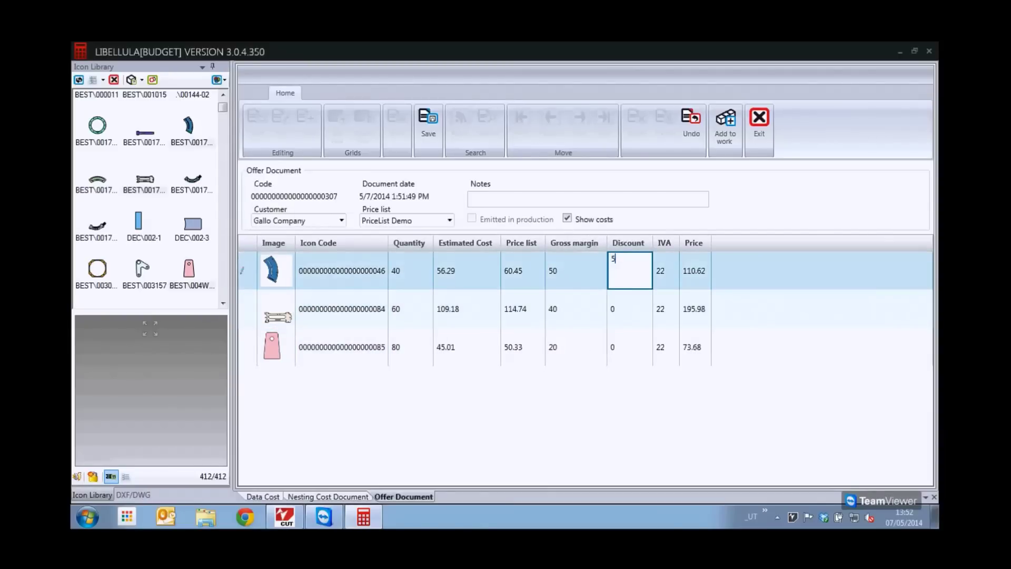
pyautogui.click(625, 312)
pyautogui.write('5')
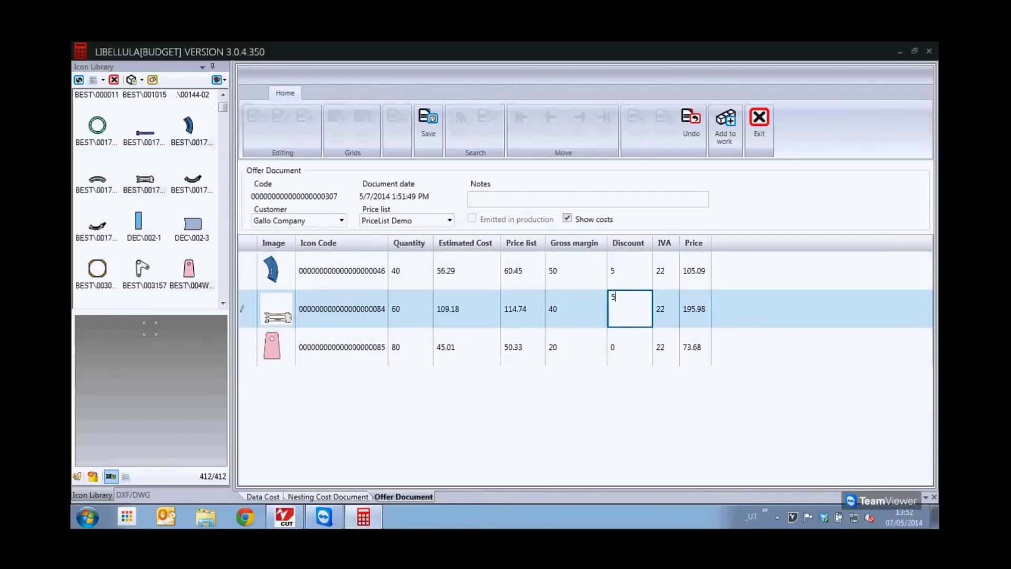
pyautogui.click(621, 358)
pyautogui.write('10')
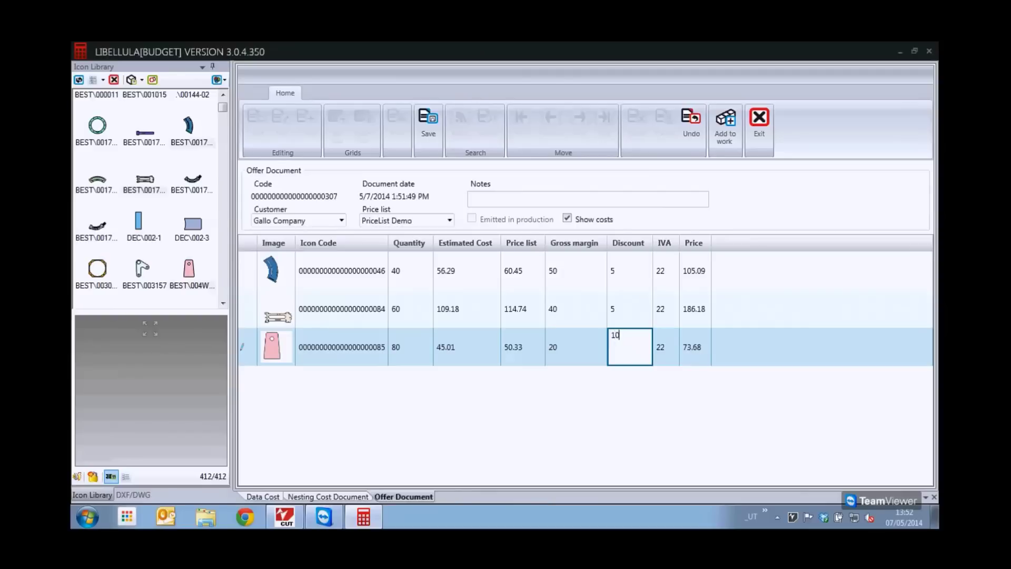
pyautogui.click(626, 315)
pyautogui.click(430, 122)
pyautogui.click(398, 124)
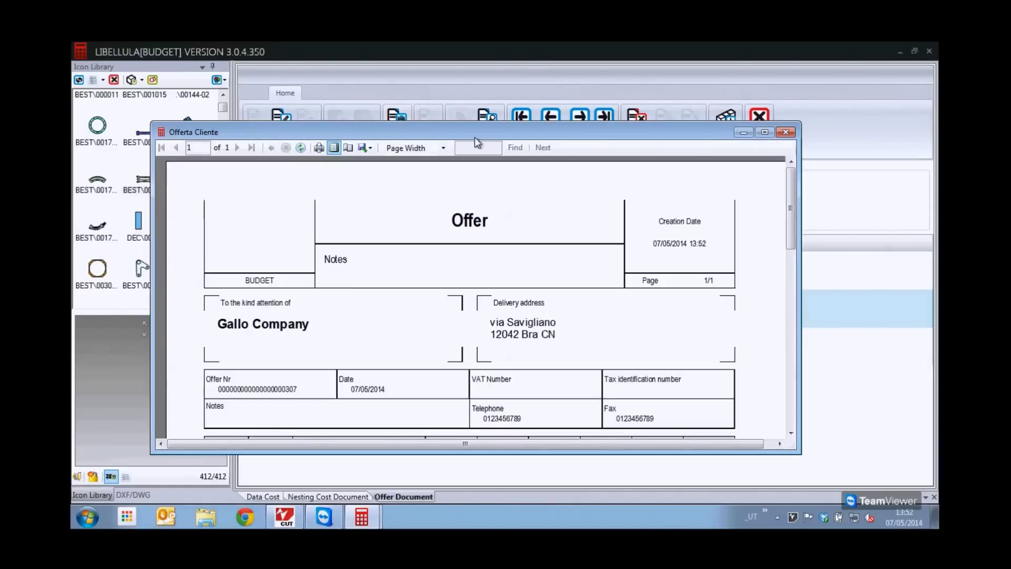
# Step: Maximize the offer preview, scroll through the report, and close it
pyautogui.click(765, 132)
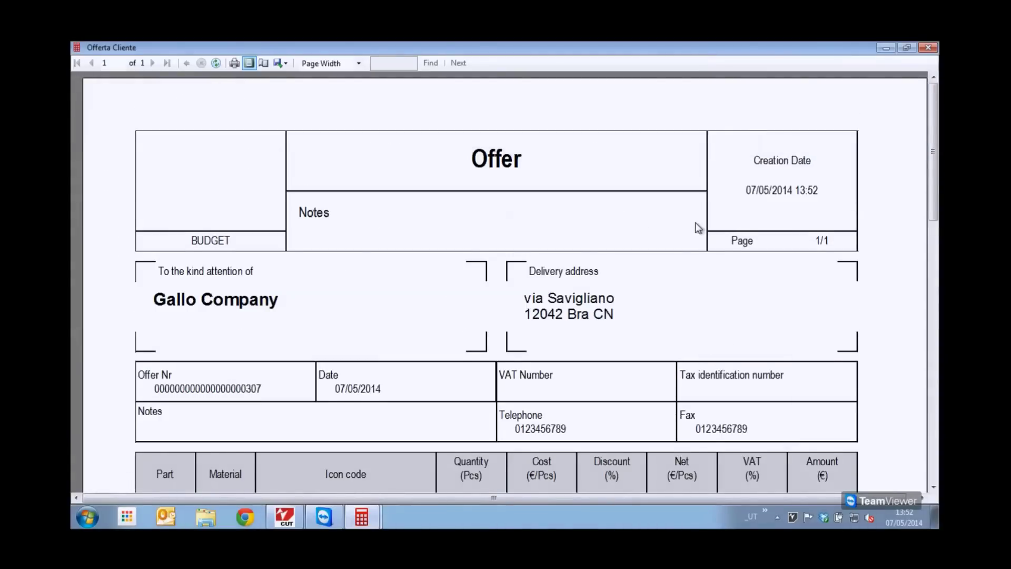
pyautogui.scroll(-3, 695, 223)
pyautogui.scroll(-5, 696, 223)
pyautogui.scroll(-4, 690, 226)
pyautogui.scroll(-2, 688, 228)
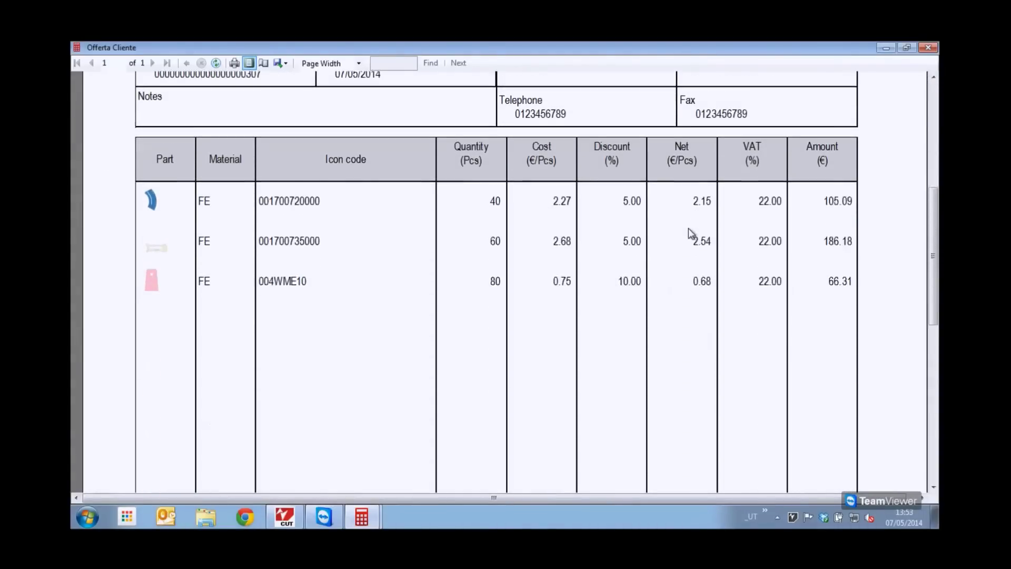
pyautogui.scroll(-1, 688, 229)
pyautogui.scroll(-2, 689, 228)
pyautogui.scroll(-2, 689, 229)
pyautogui.scroll(-2, 688, 229)
pyautogui.scroll(-3, 689, 229)
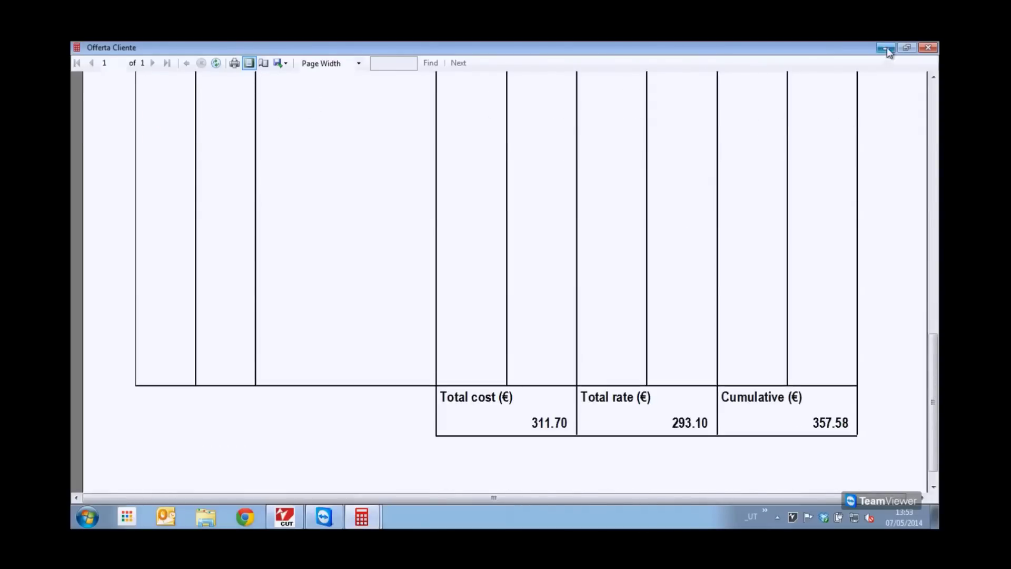
pyautogui.click(921, 46)
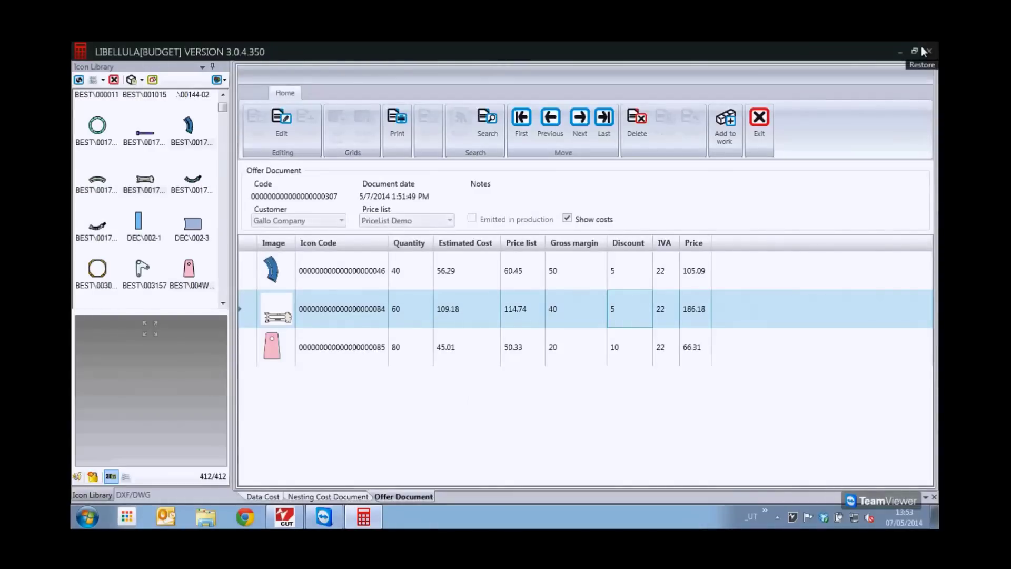
# Step: Add the offer's three parts to production work, confirming with Si
pyautogui.click(726, 125)
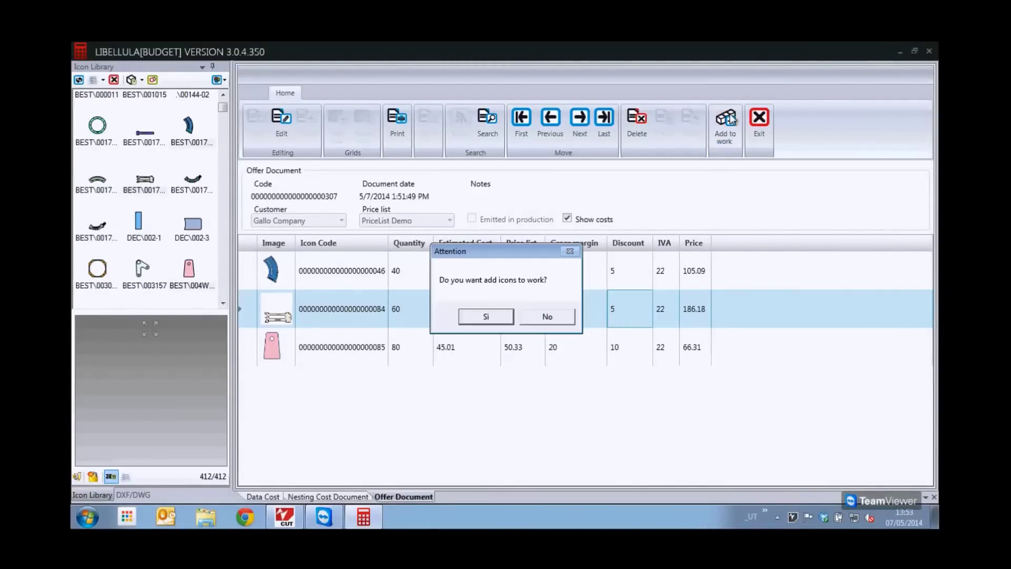
pyautogui.click(485, 315)
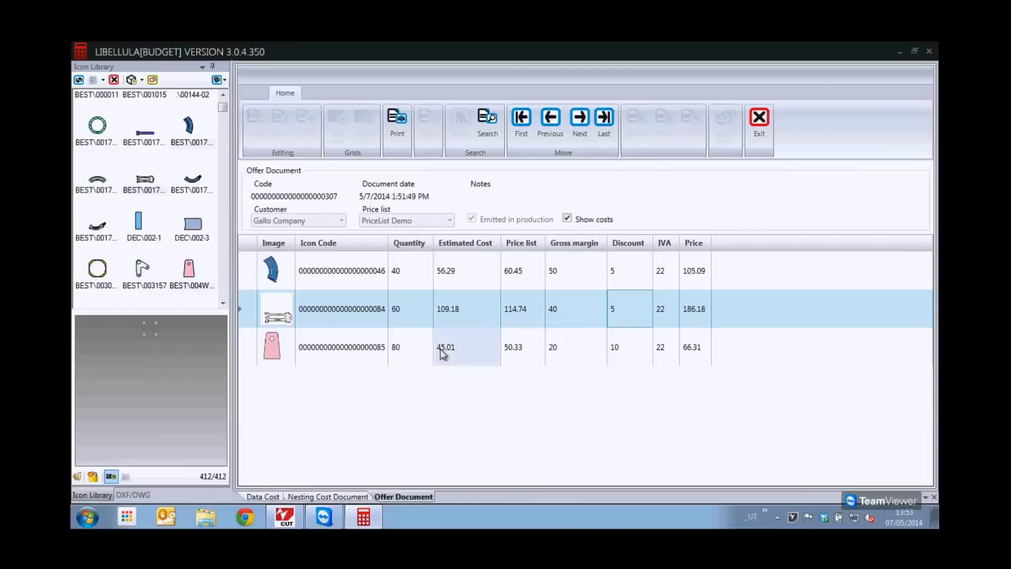
pyautogui.click(284, 522)
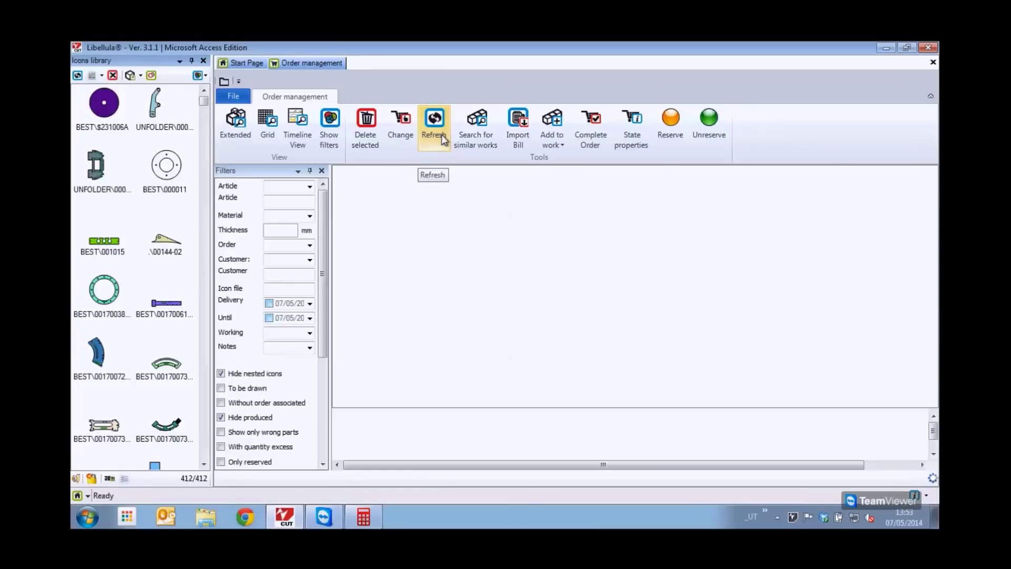
# Step: Refresh Libellula's order list to show the three new orders, then return to Budget
pyautogui.click(434, 118)
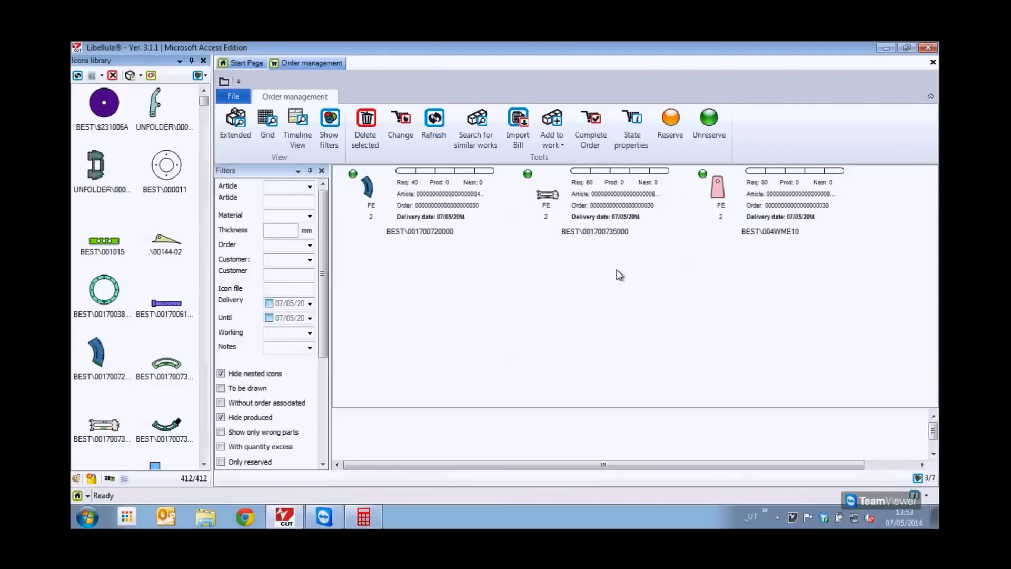
pyautogui.click(362, 518)
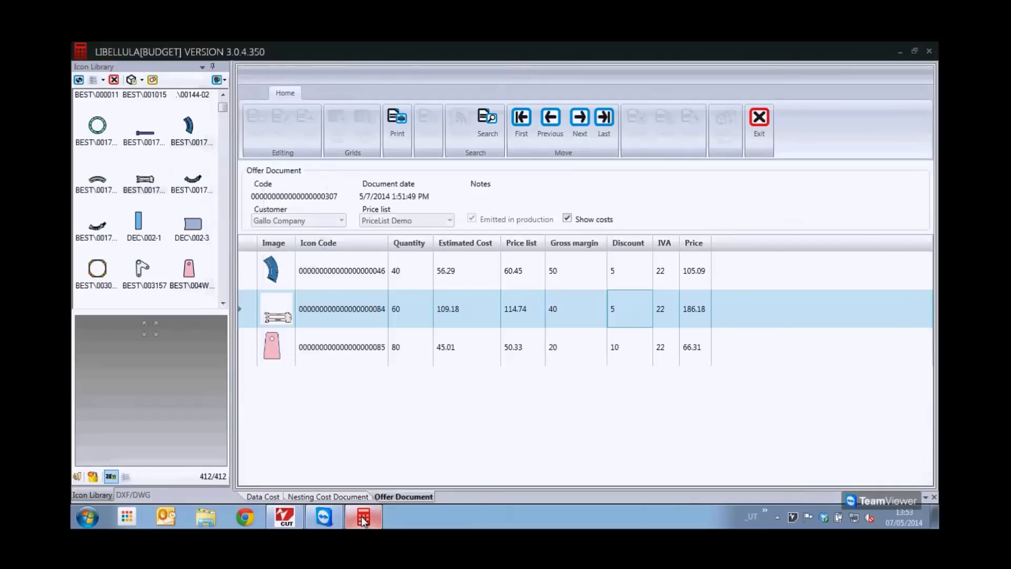
# Step: Close the offer and nesting tabs, then compare against PlatinoHS1530 - CP 4000W and LASER TRUMPF L3040
pyautogui.click(760, 140)
pyautogui.click(839, 134)
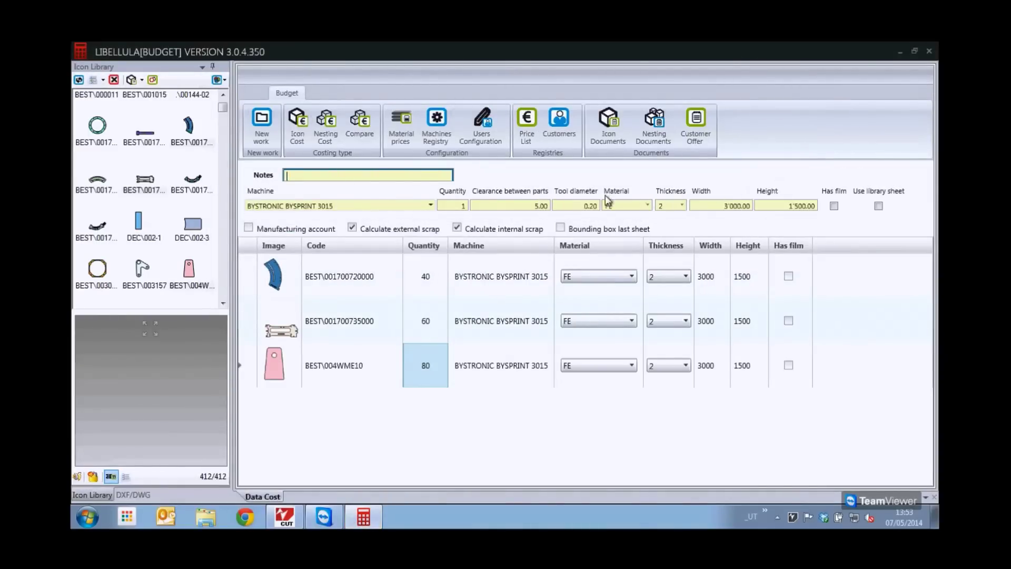
pyautogui.click(362, 137)
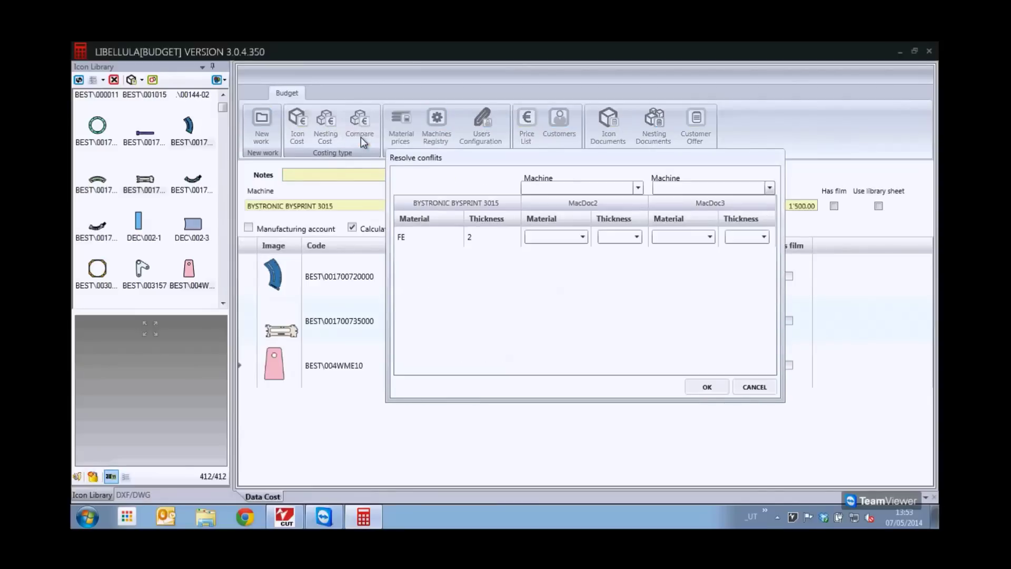
pyautogui.click(638, 188)
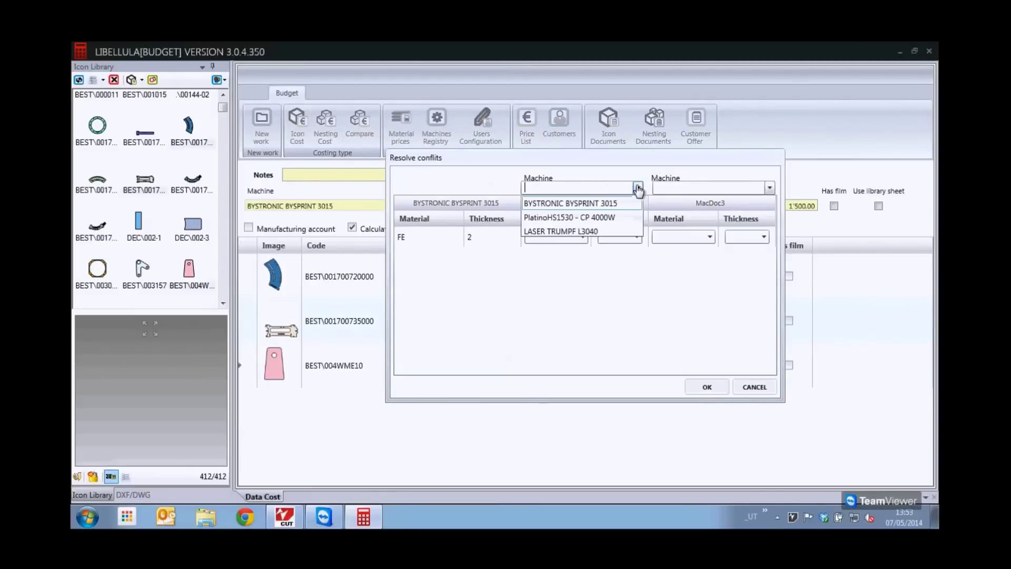
pyautogui.click(590, 217)
pyautogui.click(769, 188)
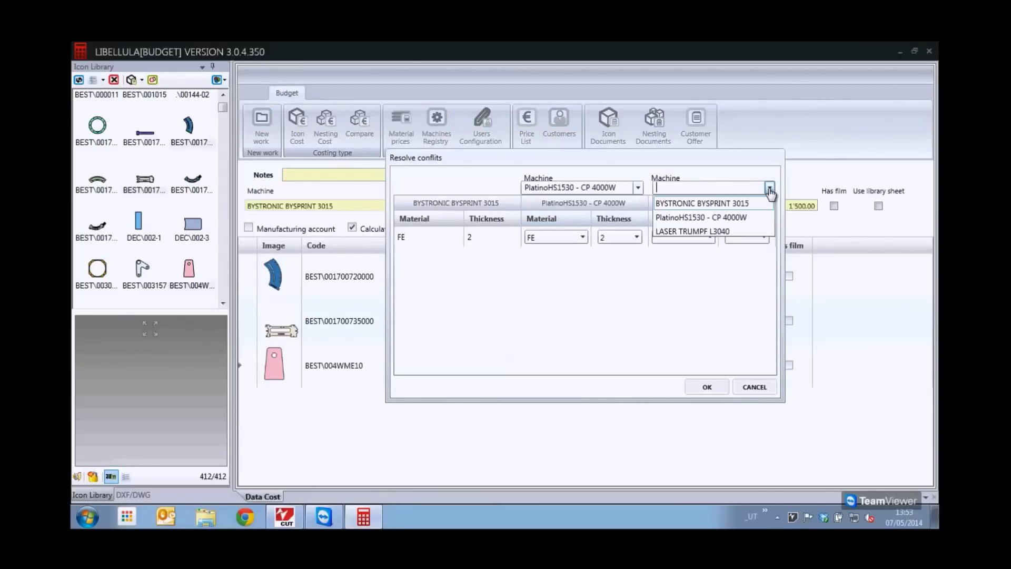
pyautogui.click(701, 231)
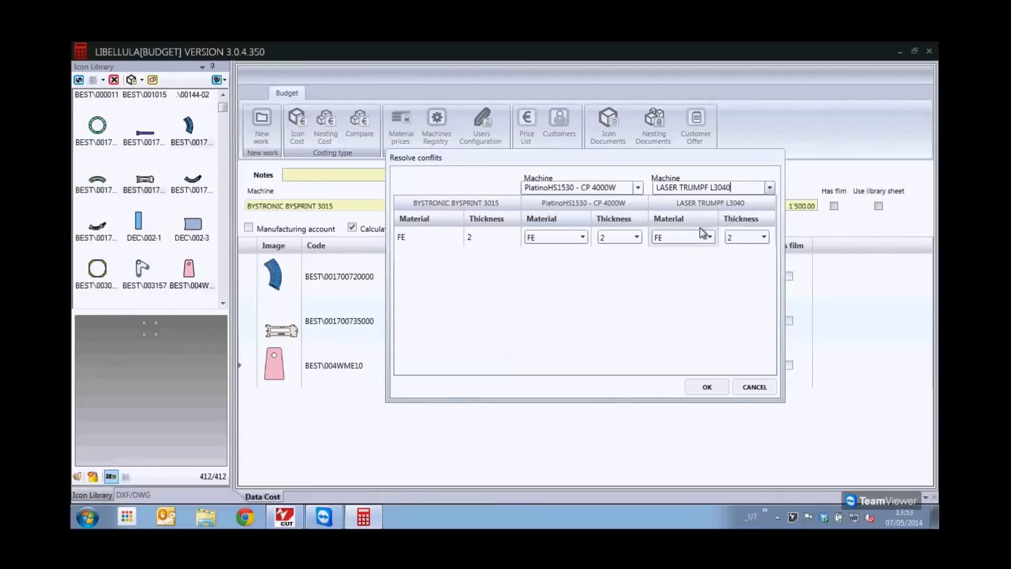
pyautogui.click(707, 388)
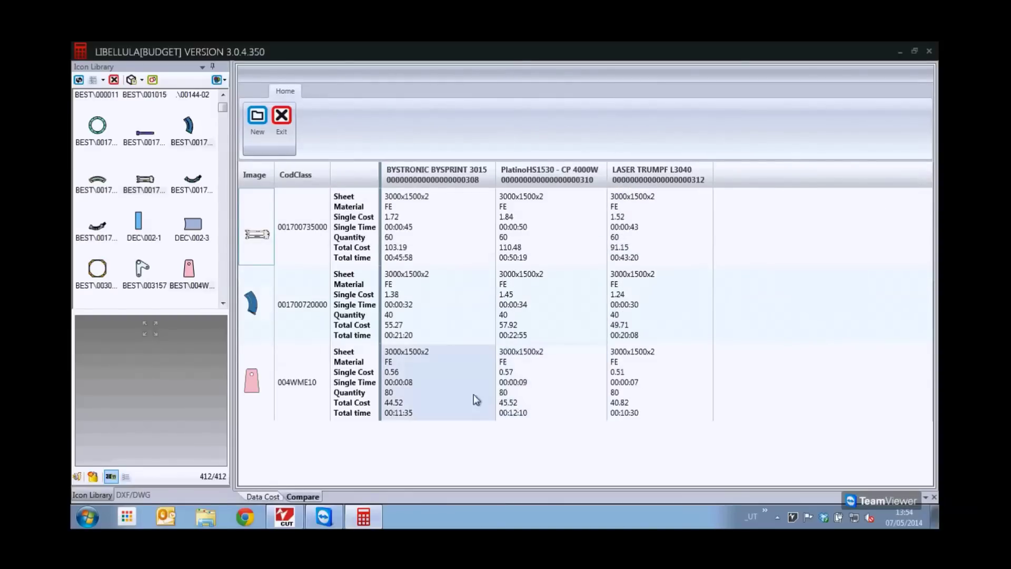
pyautogui.click(649, 228)
pyautogui.click(651, 306)
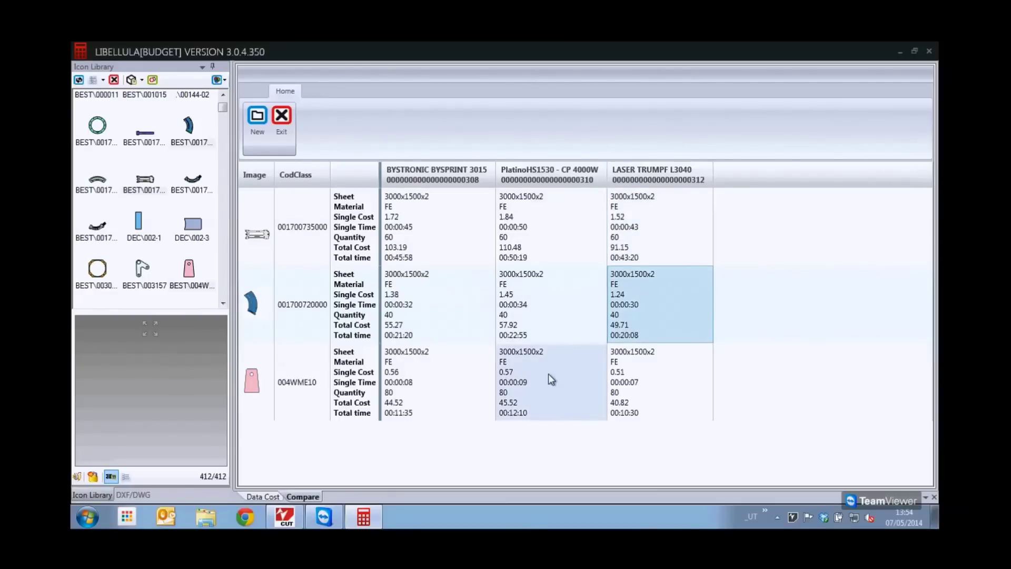
pyautogui.click(286, 132)
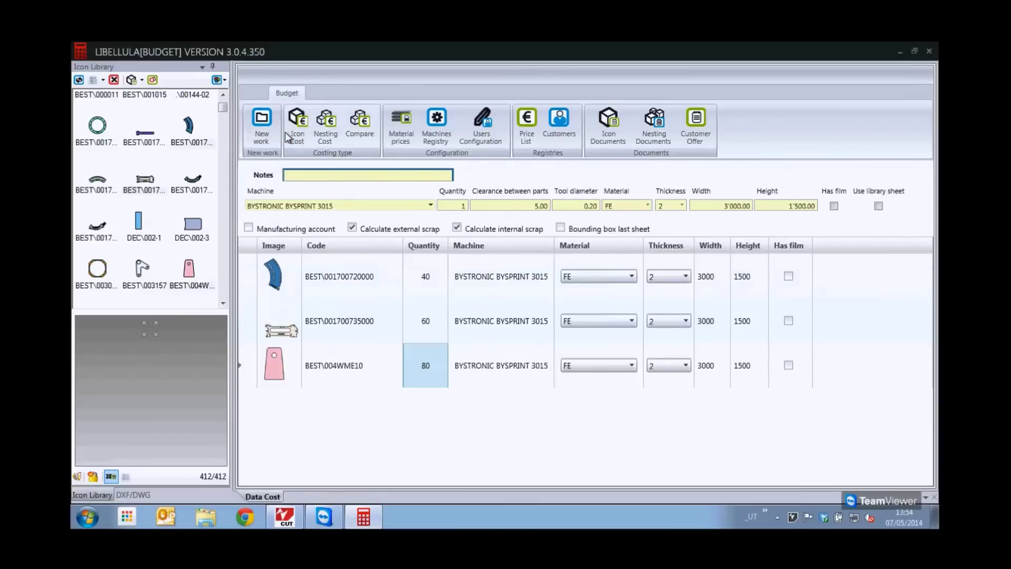
# Step: Exit Libellula Budget, returning to the Libellula title screen
pyautogui.click(929, 51)
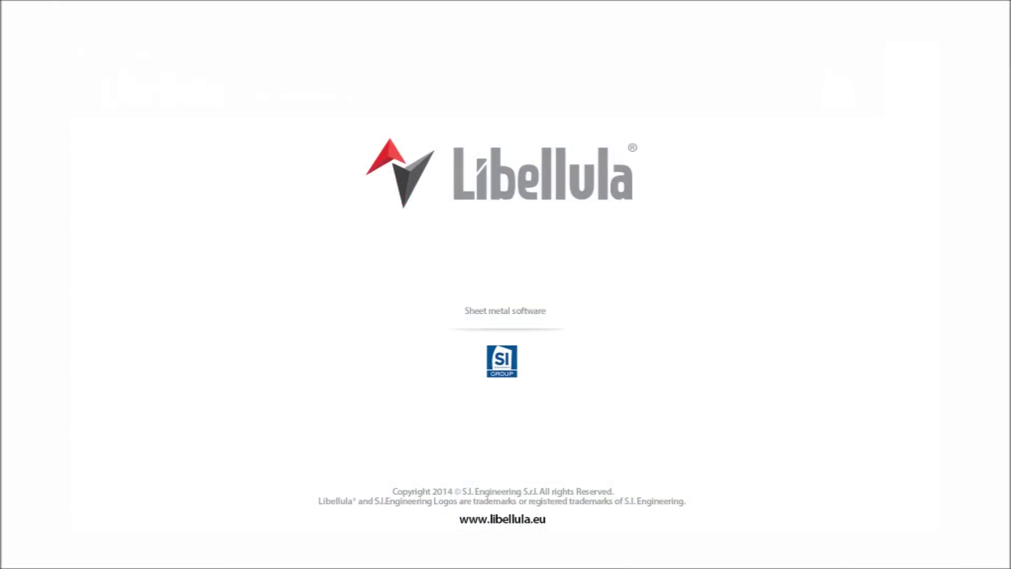